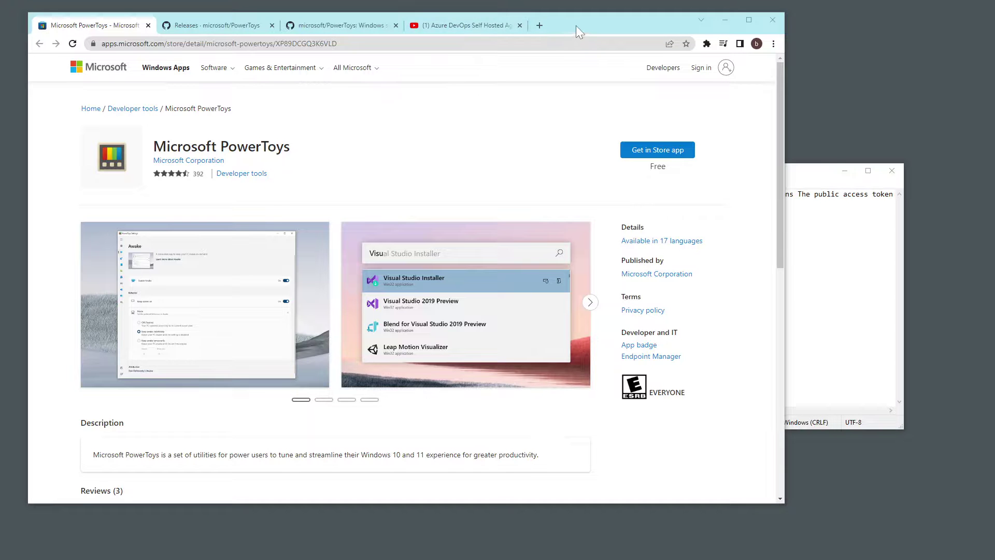
- Snap the browser window into layout zone 1 so it fills the zone, and open the PowerToys releases page
left_click_drag(577, 23, 617, 40)
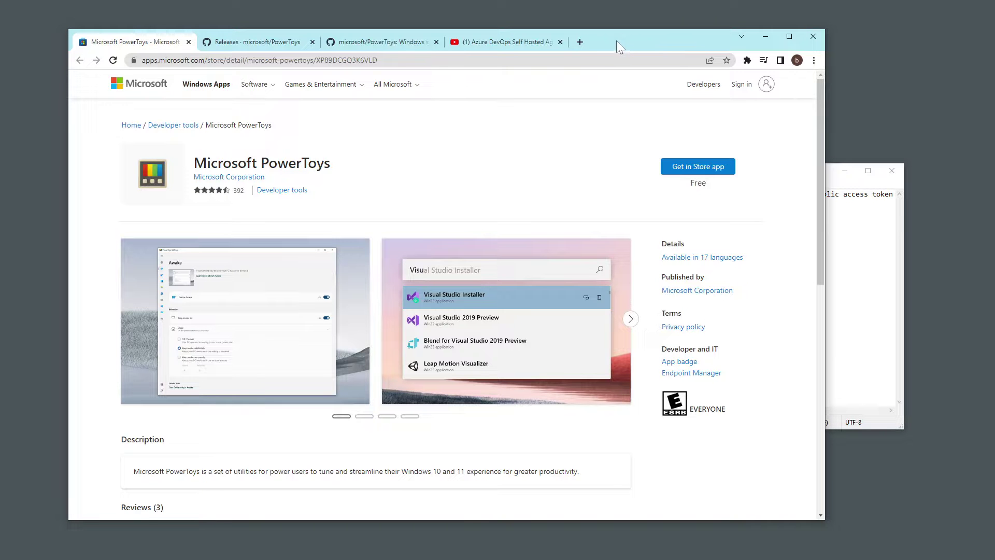
left_click_drag(617, 39, 571, 30)
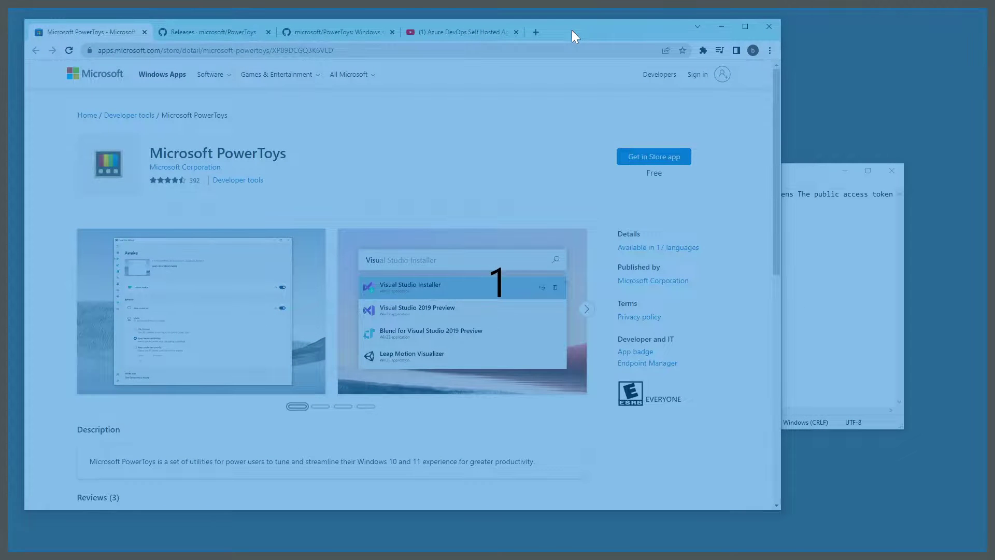
left_click_drag(571, 30, 571, 31)
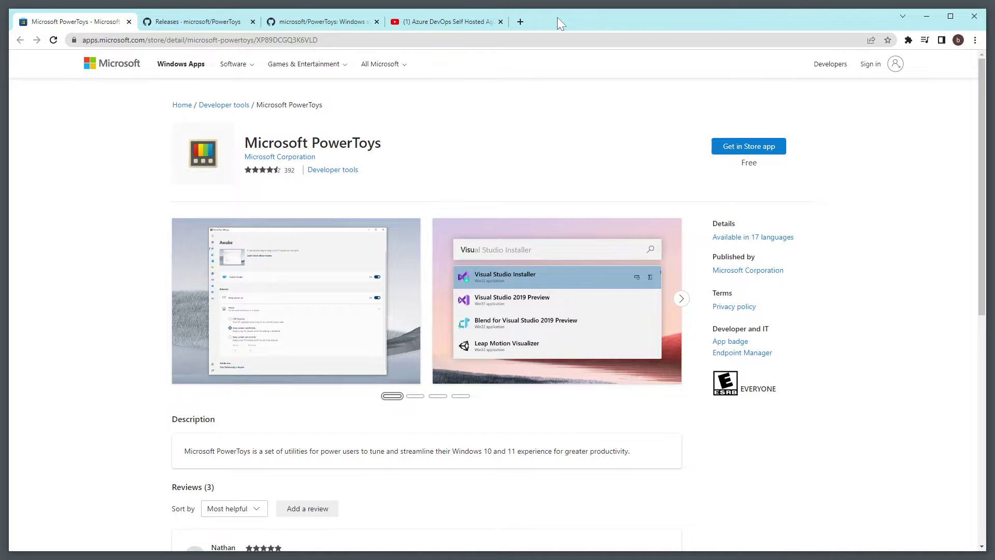
left_click(196, 23)
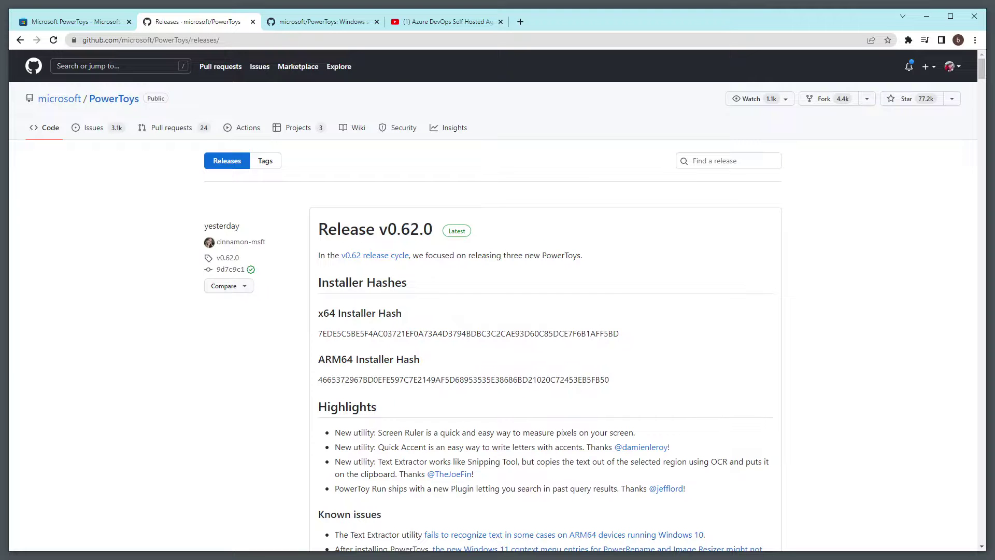
- Switch to Notepad, delete all its text, and reposition its window on the desktop with the browser minimized
key("super+Tab")
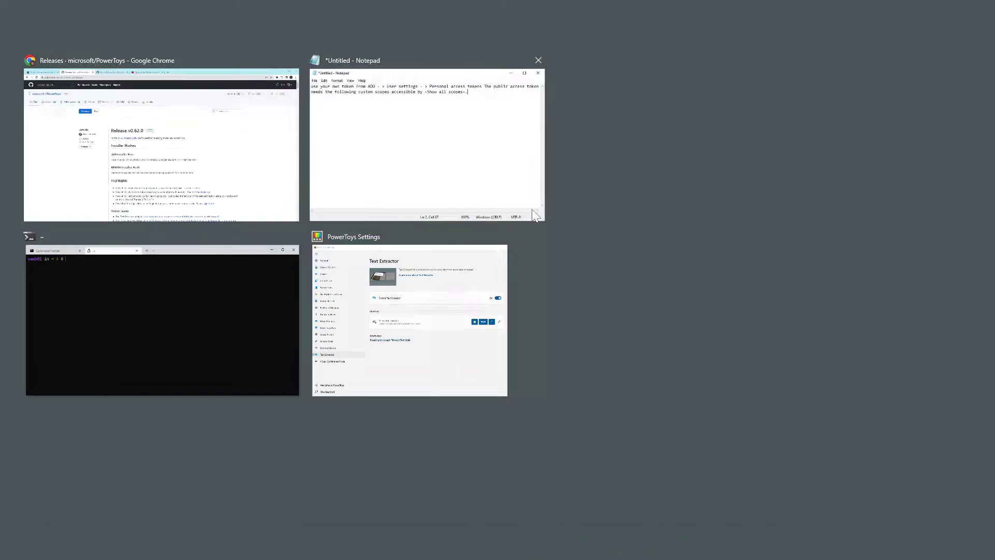
left_click(381, 174)
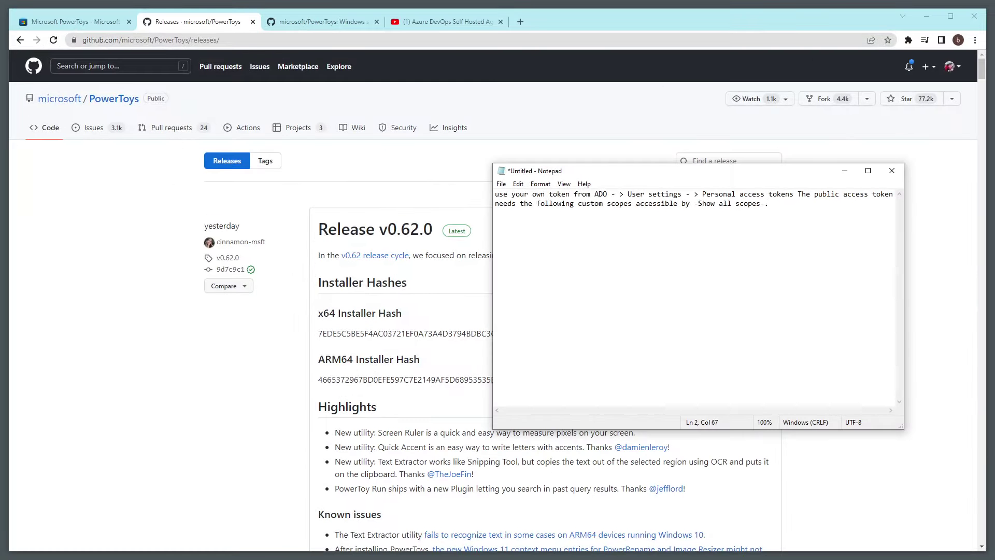
left_click_drag(769, 203, 466, 198)
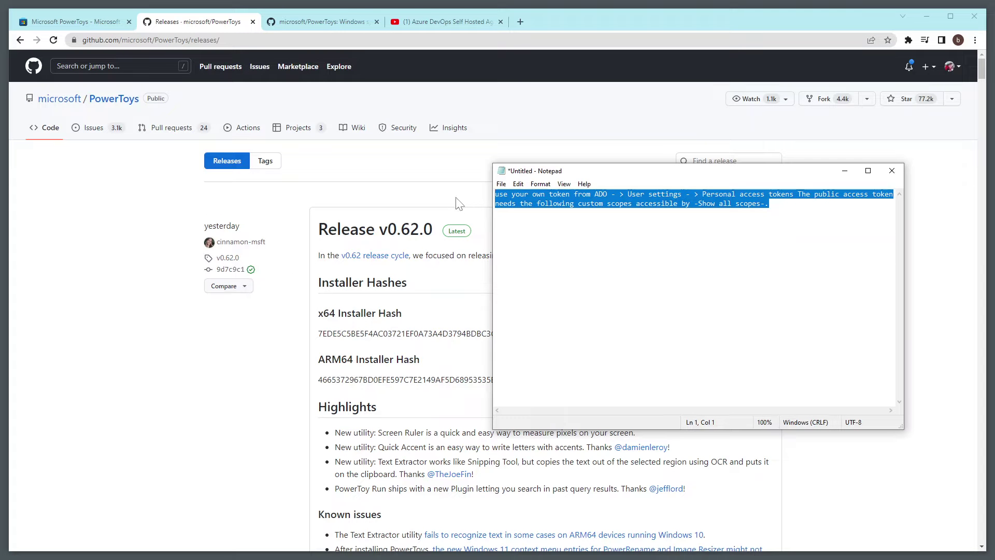
key("BackSpace")
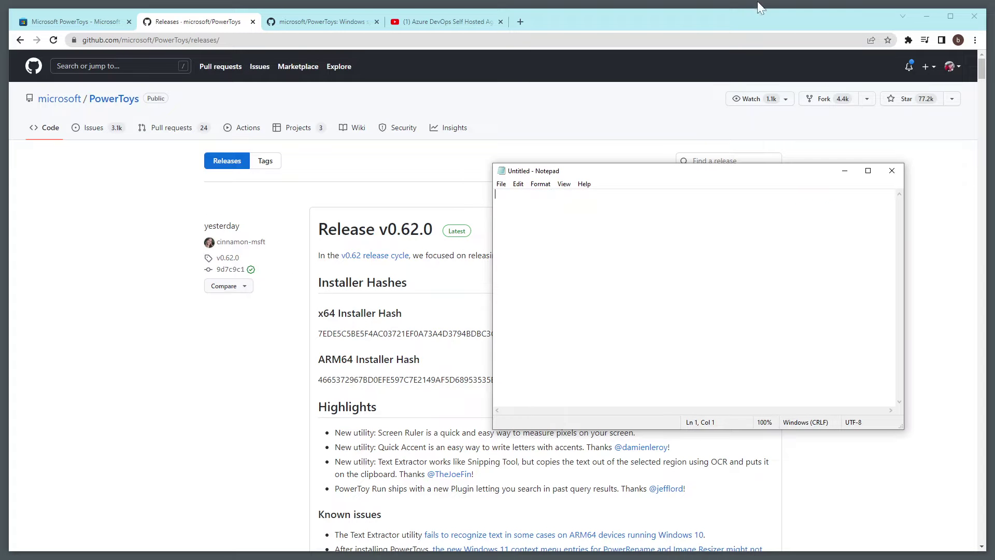
left_click(926, 13)
left_click_drag(616, 171, 303, 84)
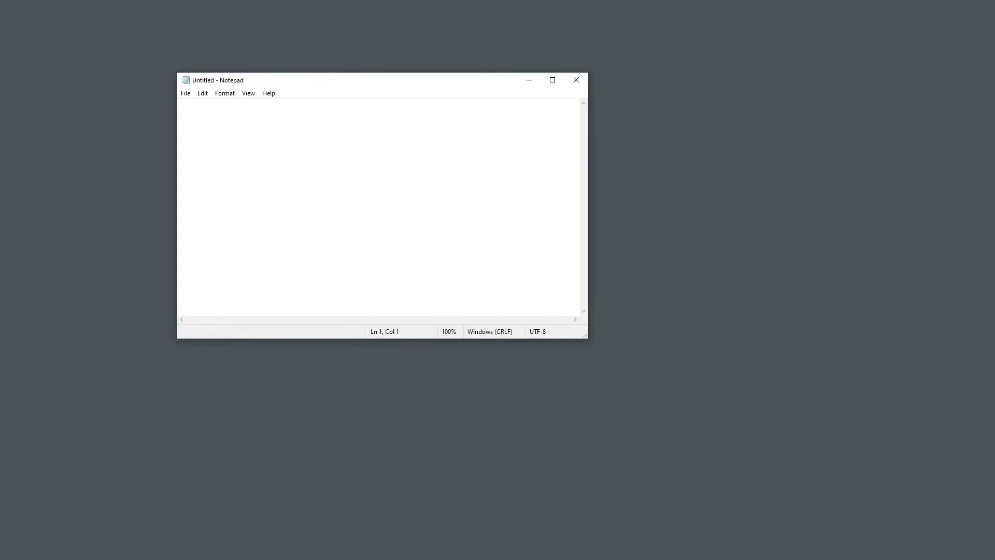
- Write "Hola Señorita" in the empty note using Quick Accent, followed by a line of three accented n characters
type("Hola Señorita")
key("Return")
type("n")
type("n")
type("n")
- Capture the line about editing the values in agent.env from the paused Azure DevOps video in the browser with Text Extractor
key("super+Tab")
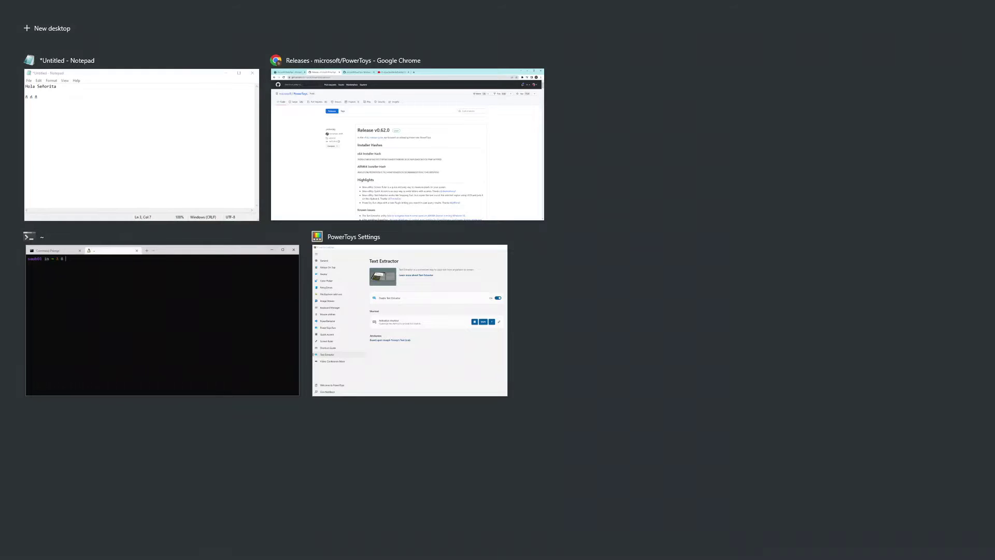
left_click(445, 154)
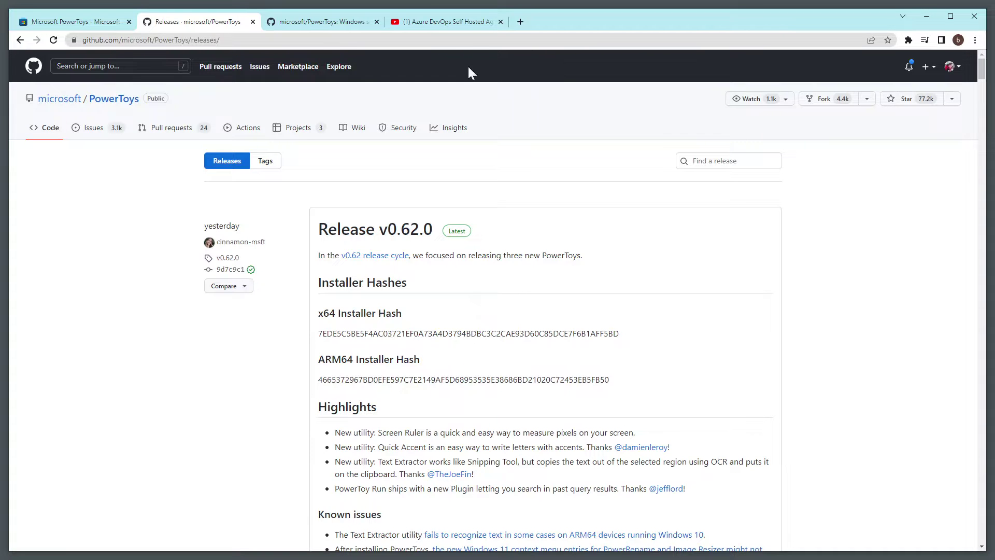
left_click(444, 23)
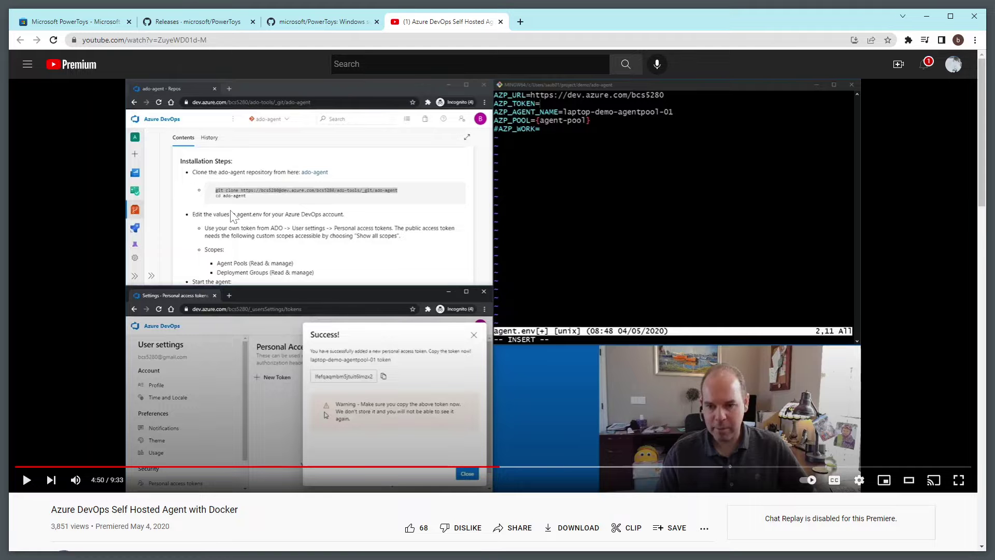
key("super+shift+t")
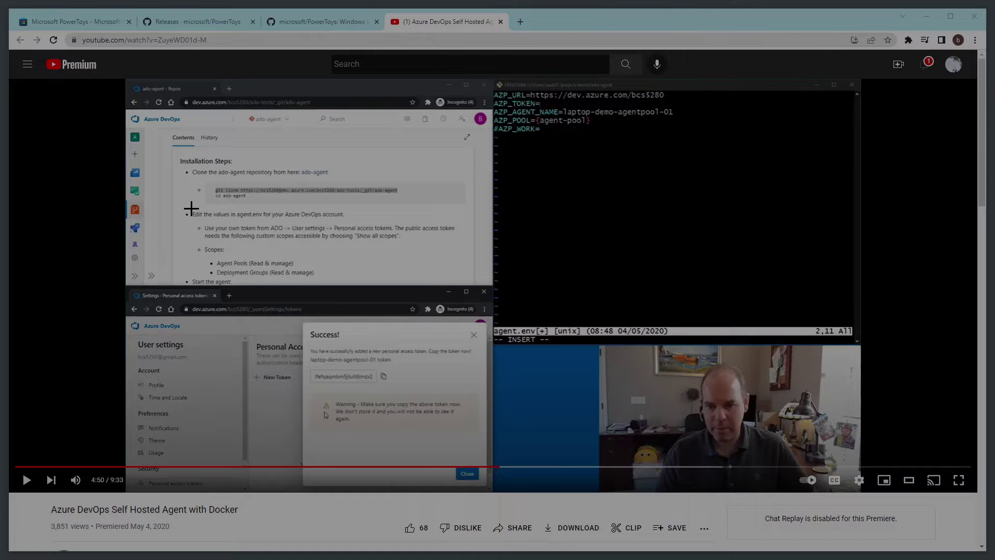
left_click_drag(191, 208, 347, 222)
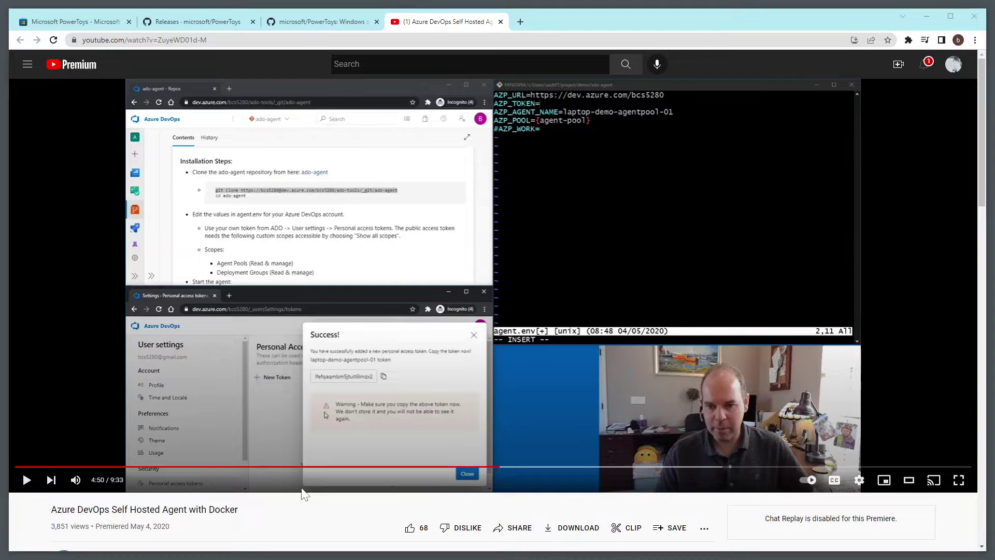
- Switch to Notepad and replace the note's entire content with the text captured from the video
key("super+Tab")
left_click(386, 171)
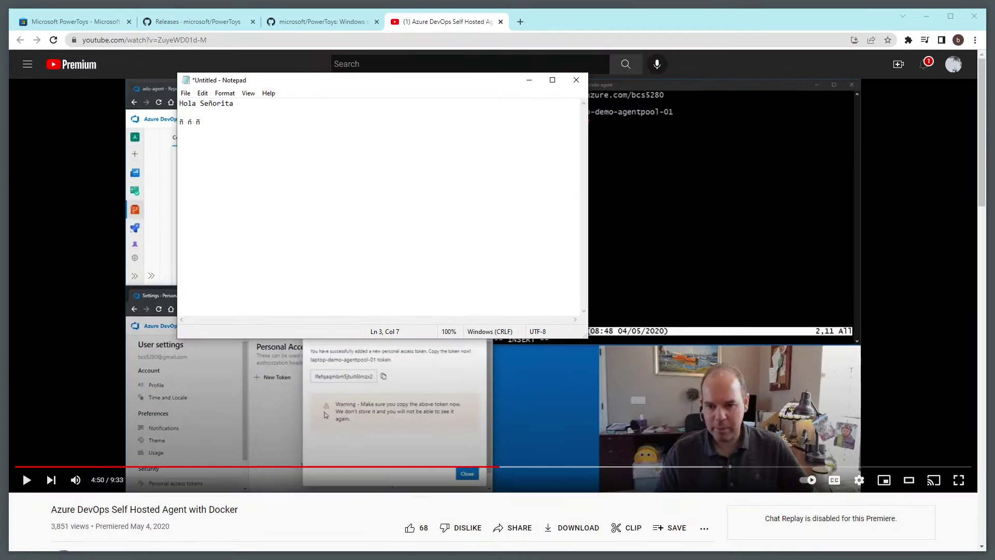
key("ctrl+a")
key("Delete")
type("Edit the values in agent-env for your Azure DevOps eccount-")
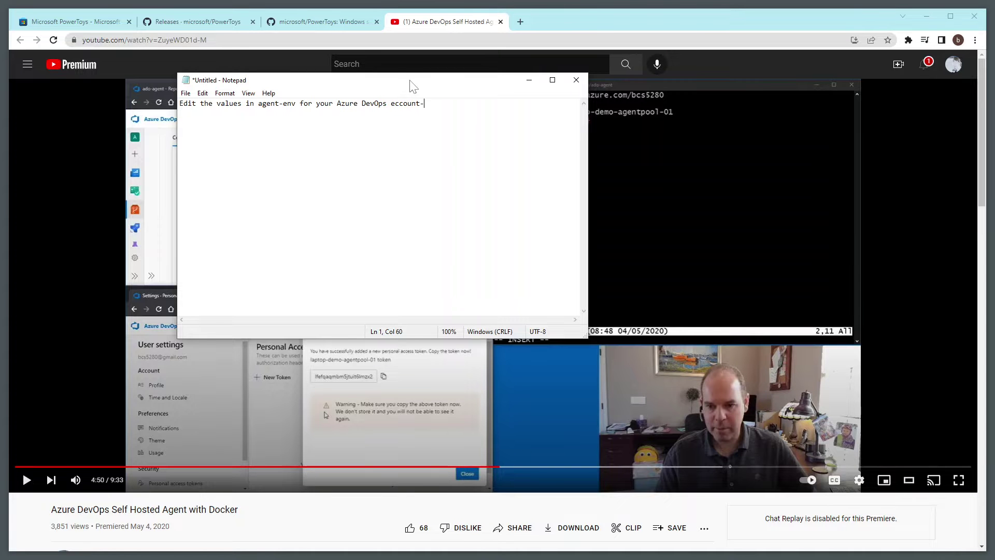
- Move the Notepad window clear of the original line in the video and correct "eccount" to "account"
left_click_drag(407, 84, 664, 141)
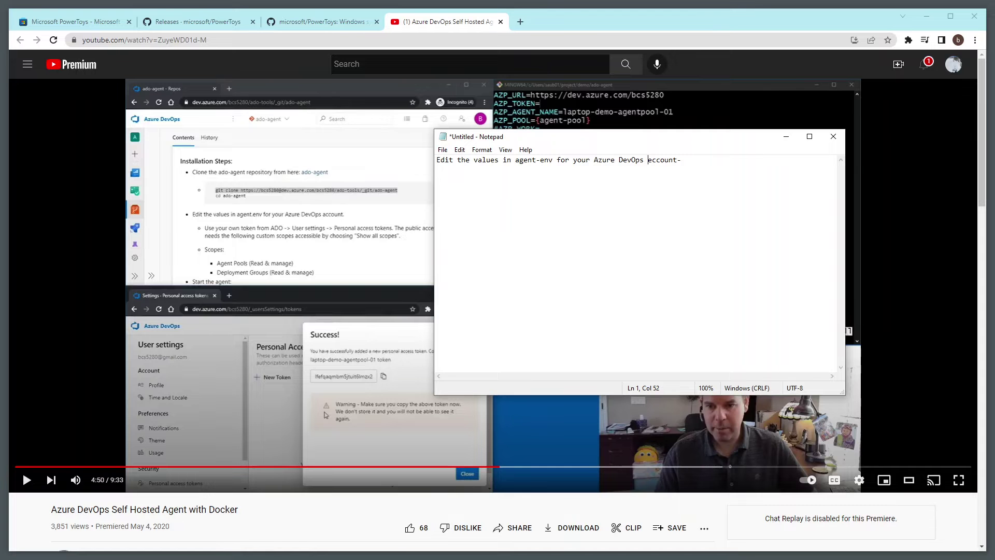
key("Delete")
type("a")
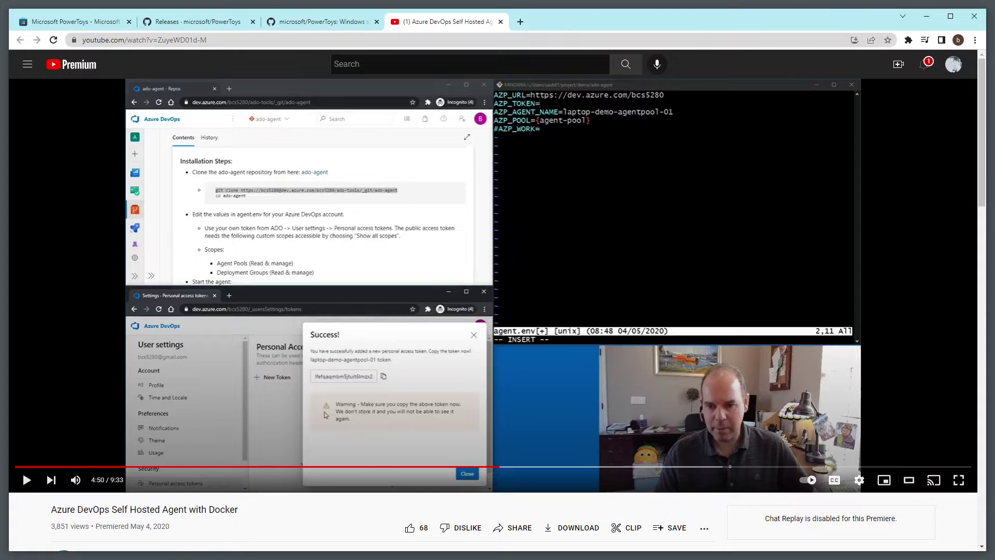
- Return to the PowerToys releases page, search PowerToys Run for "word", and dismiss the launcher
left_click(65, 24)
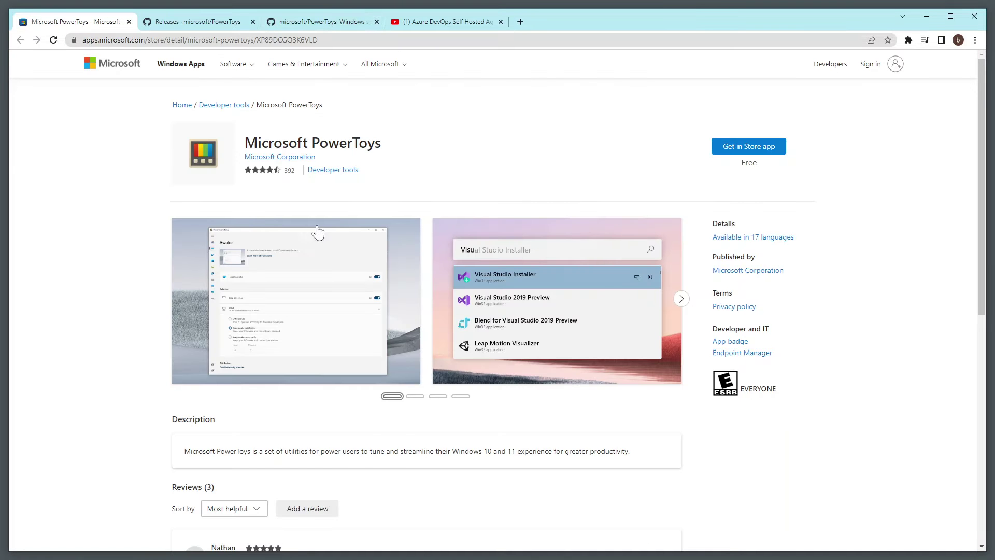
left_click(206, 26)
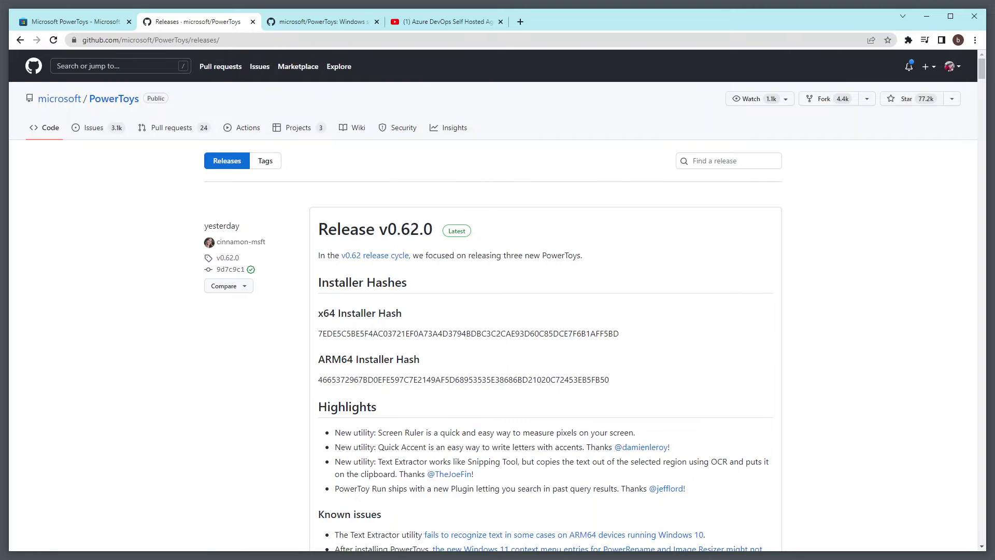
key("alt+space")
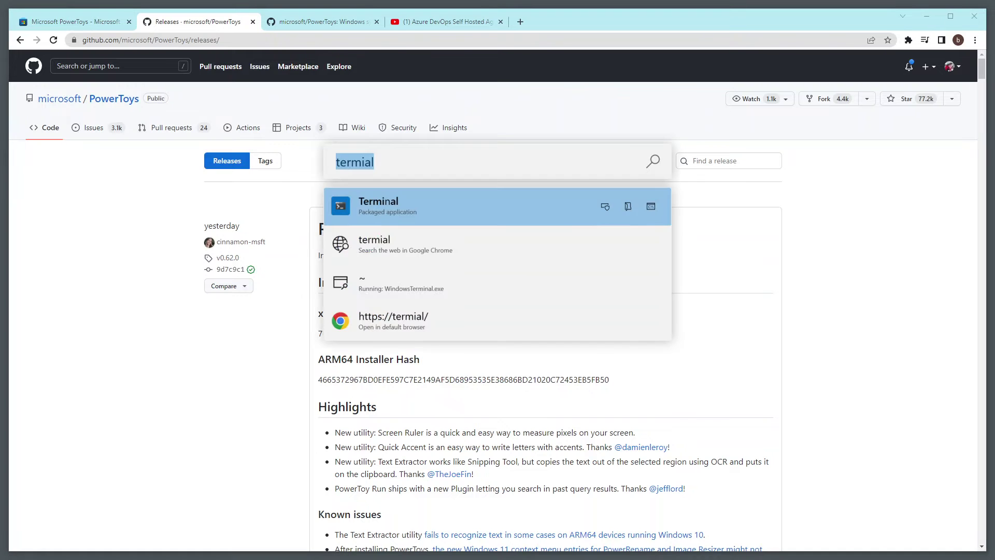
key("BackSpace")
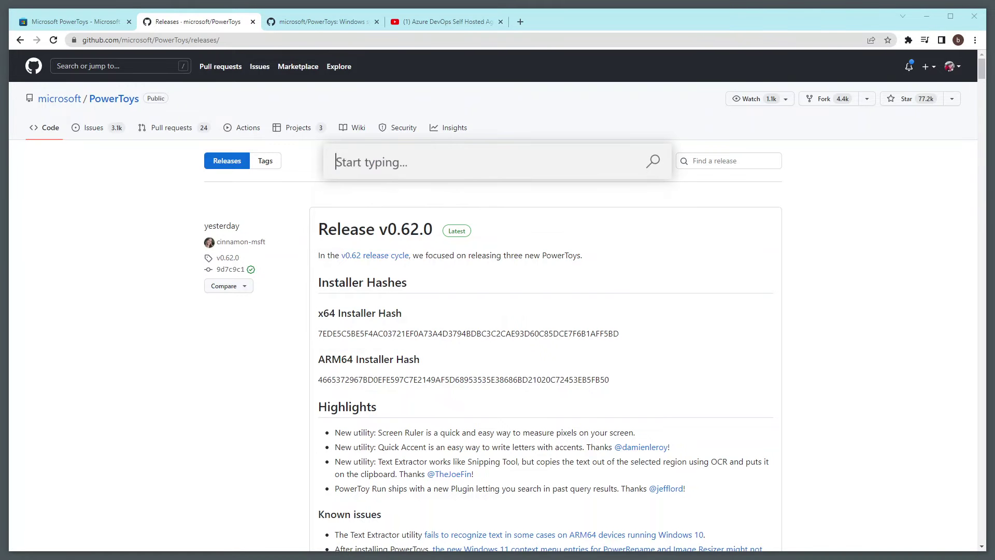
type("wor")
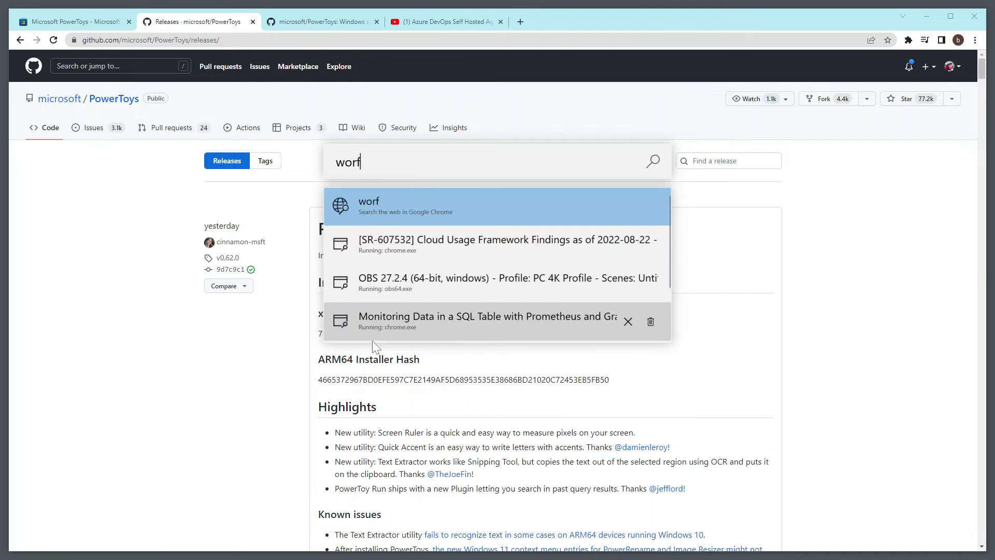
type("d")
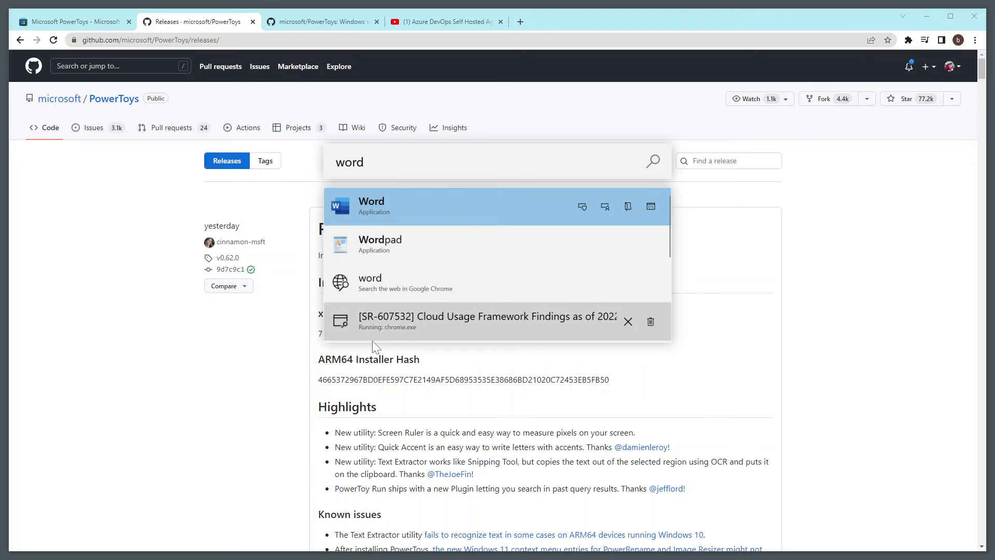
left_click(846, 269)
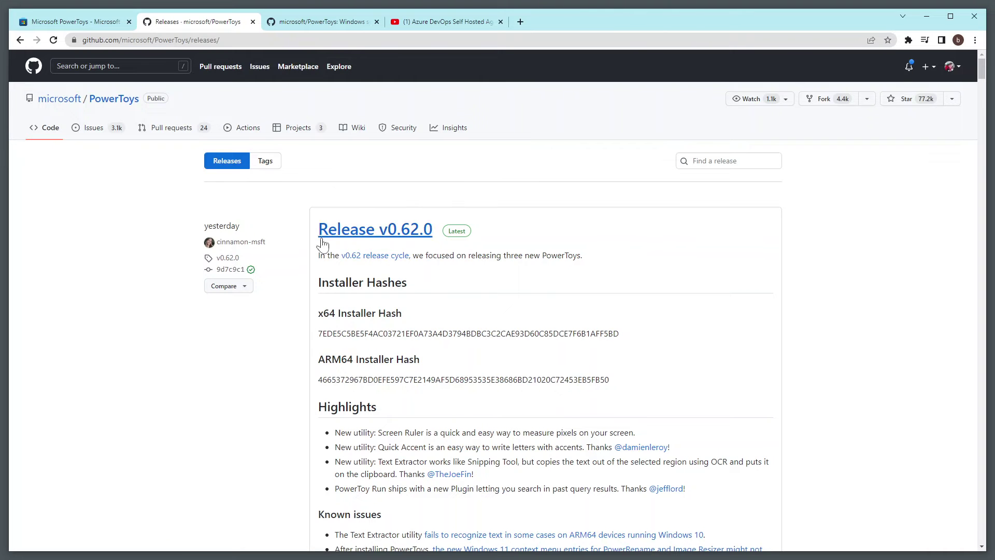
- Launch Terminal by searching "termi" in PowerToys Run, and close the new terminal window
key("alt+space")
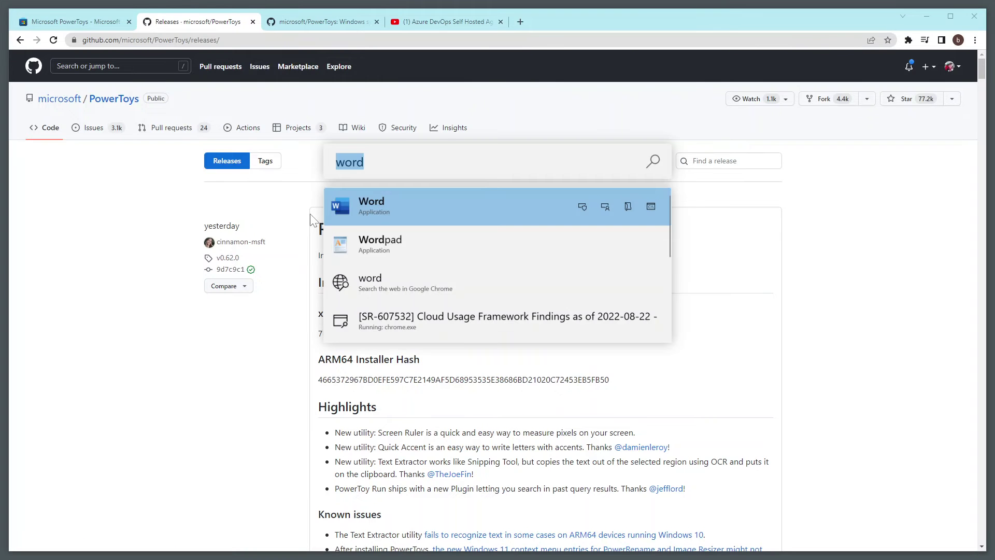
type("termi")
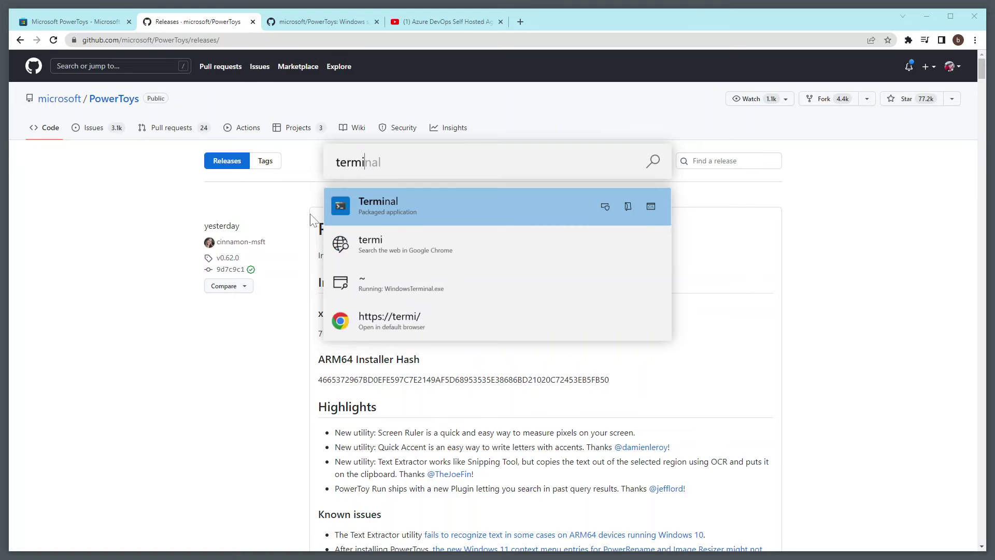
key("Return")
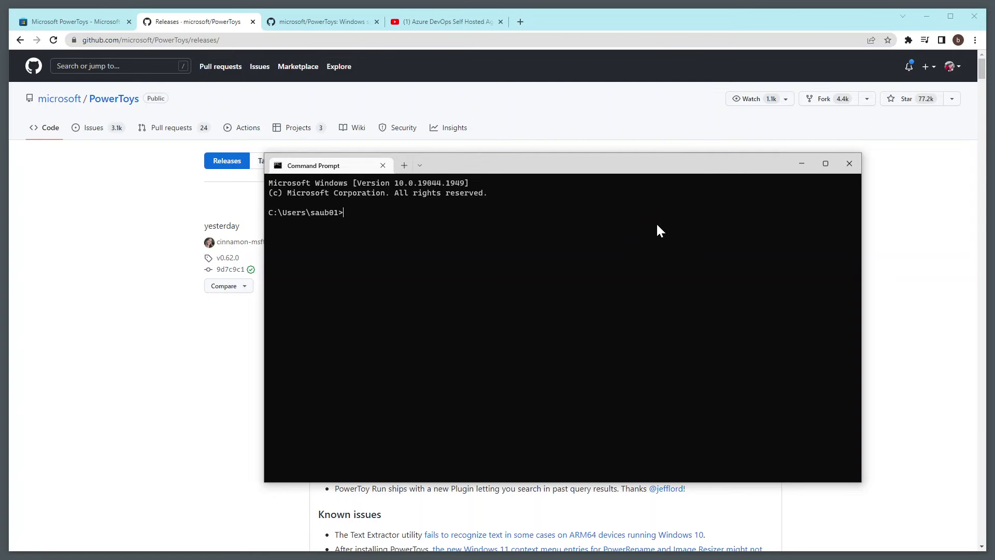
left_click(850, 162)
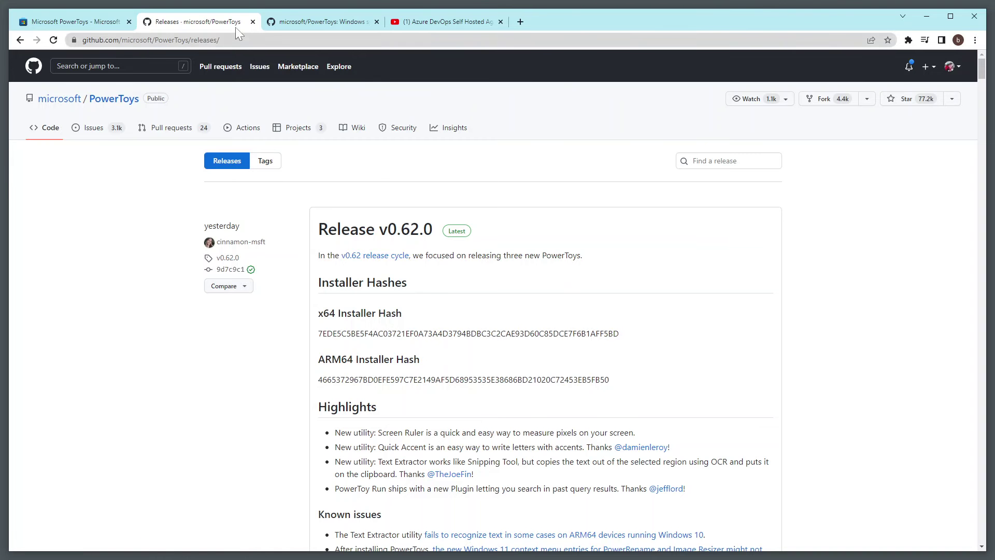
- View the Microsoft PowerToys Store page, leaving none of its content selected
left_click(60, 26)
left_click_drag(150, 128, 320, 315)
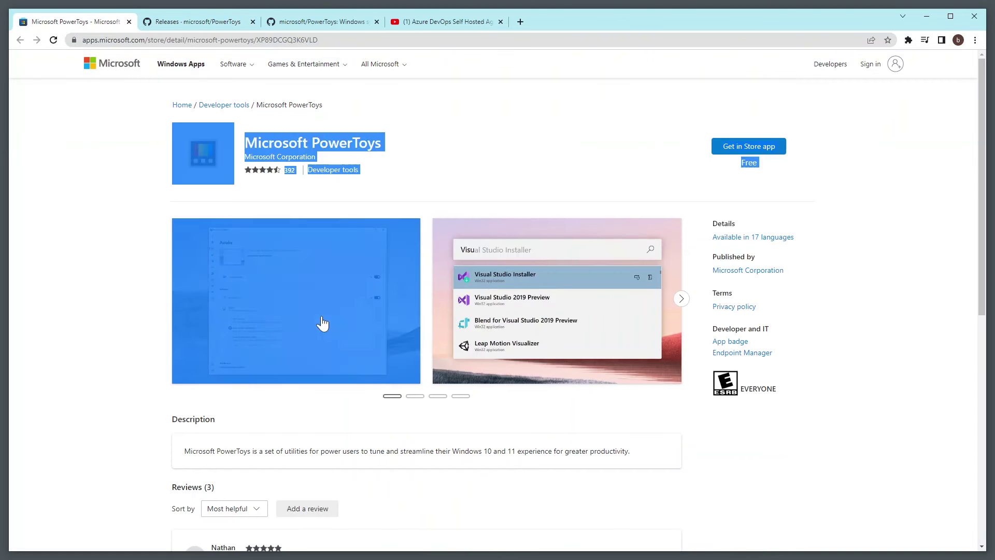
left_click(420, 183)
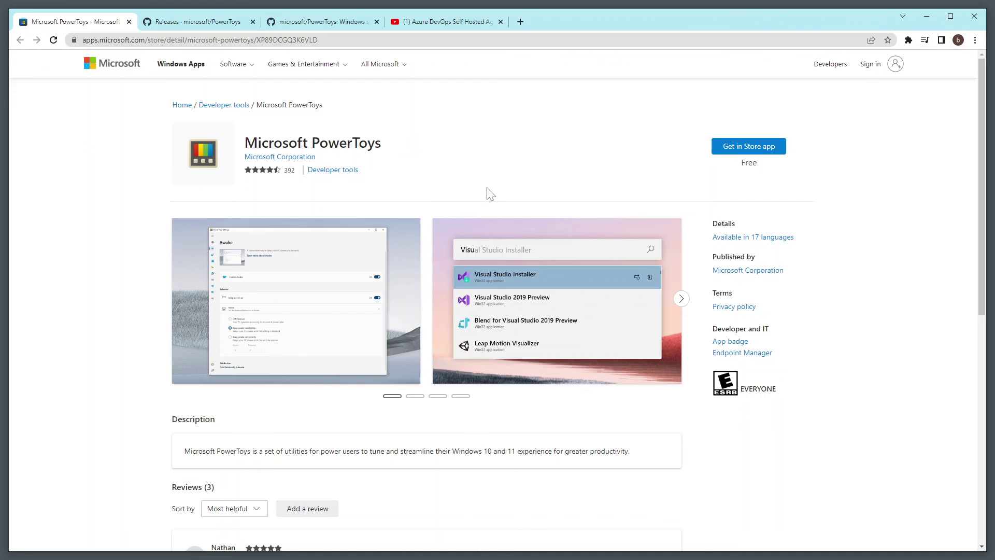